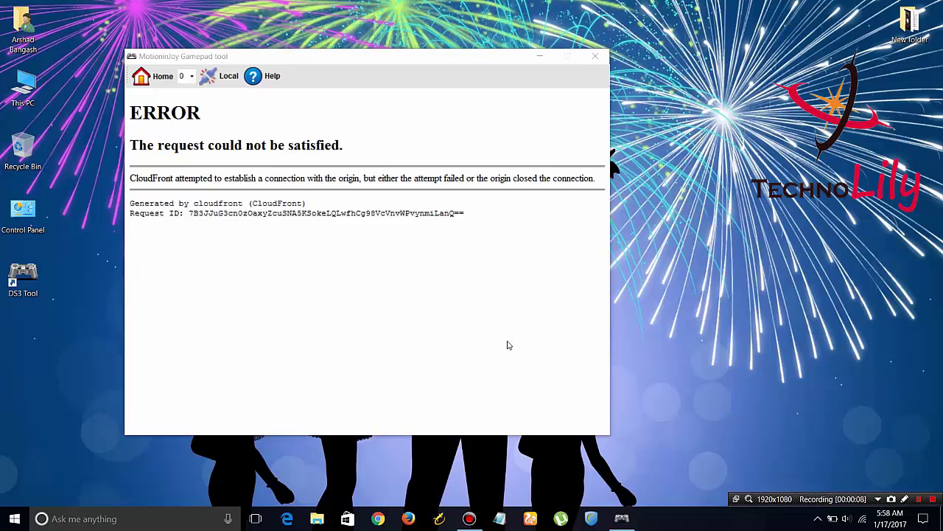
# - Bring the MotionJoy CloudFront error page forward, then select and deselect its request heading
pyautogui.click(507, 343)
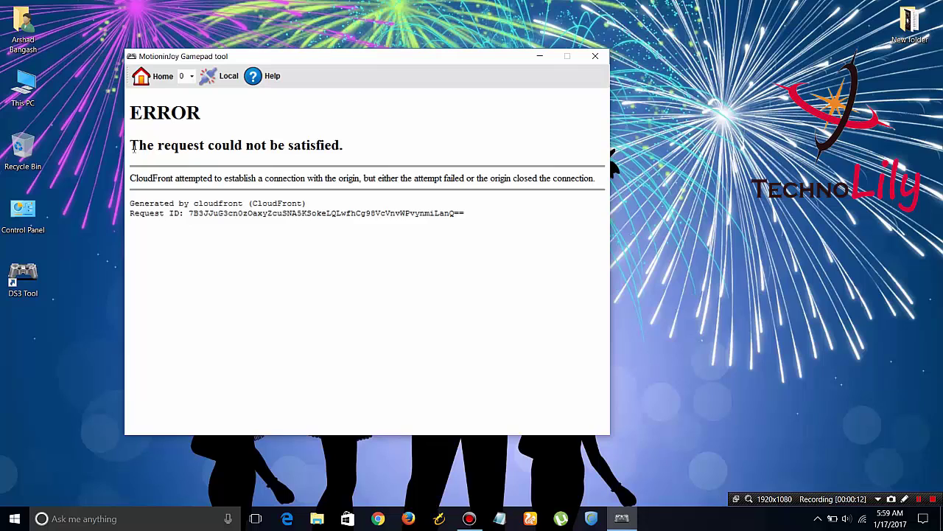
pyautogui.moveTo(130, 151); pyautogui.dragTo(340, 144)
pyautogui.click(347, 145)
# - Open Windows Settings on the Update & security Recovery page
pyautogui.click(14, 518)
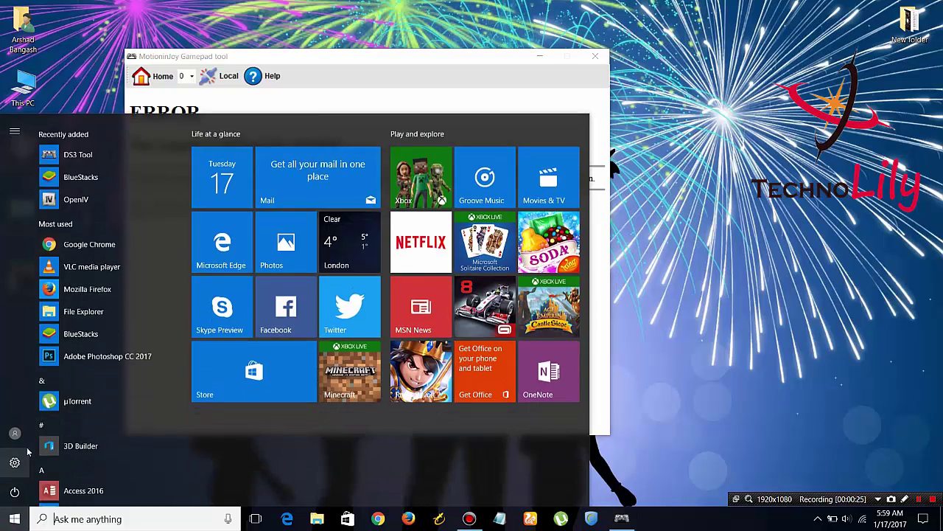
pyautogui.click(14, 464)
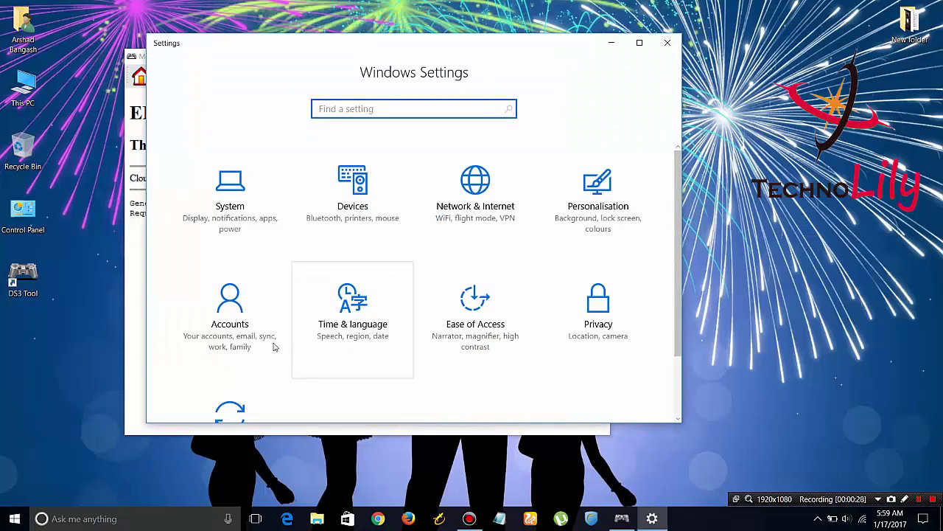
pyautogui.scroll(-2, 273, 347)
pyautogui.click(226, 357)
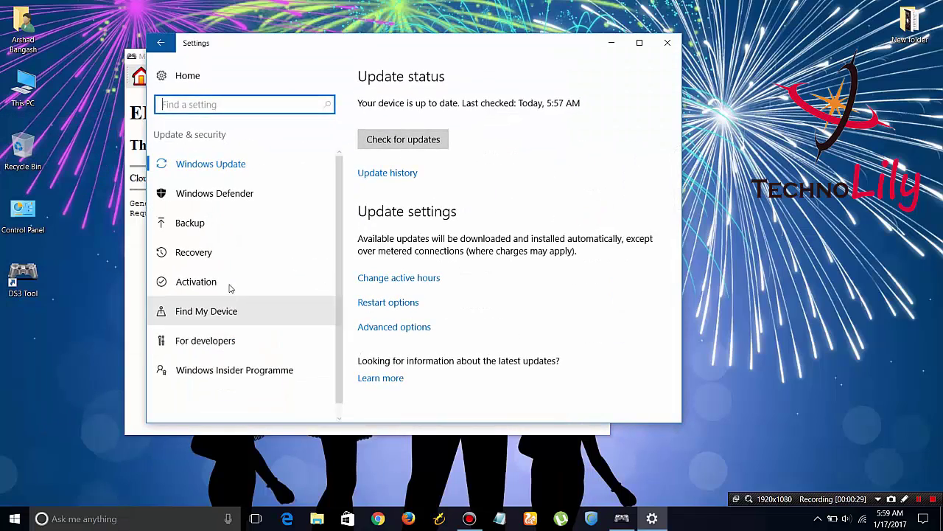
pyautogui.click(217, 259)
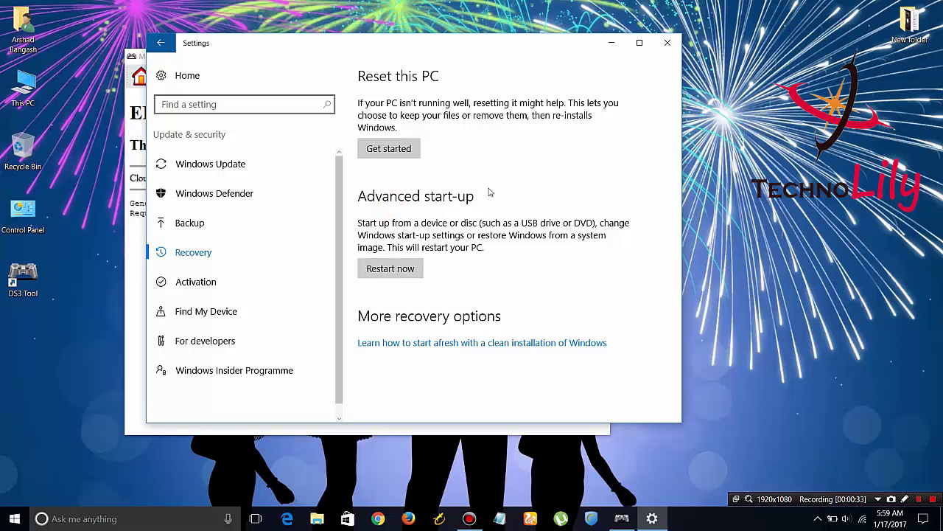
# - Close Settings and the MotionJoy Gamepad tool, then refresh the desktop
pyautogui.click(667, 44)
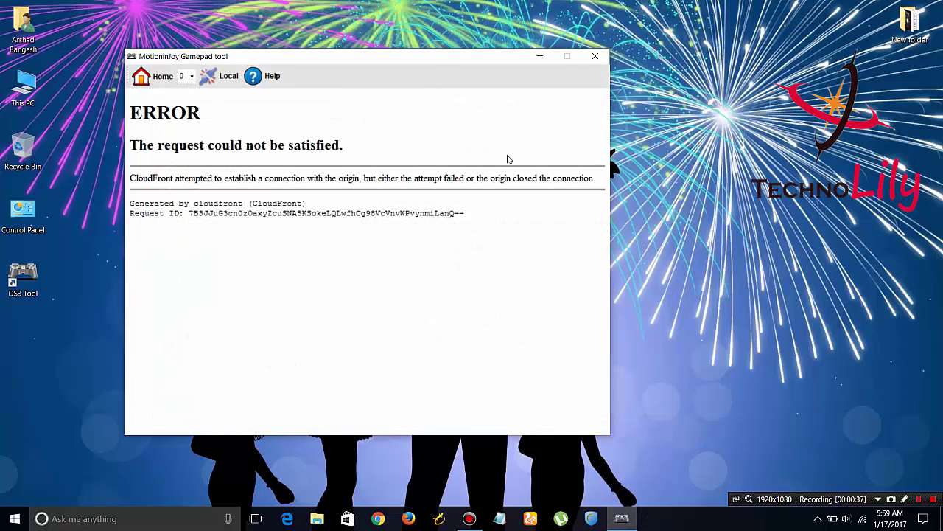
pyautogui.click(595, 56)
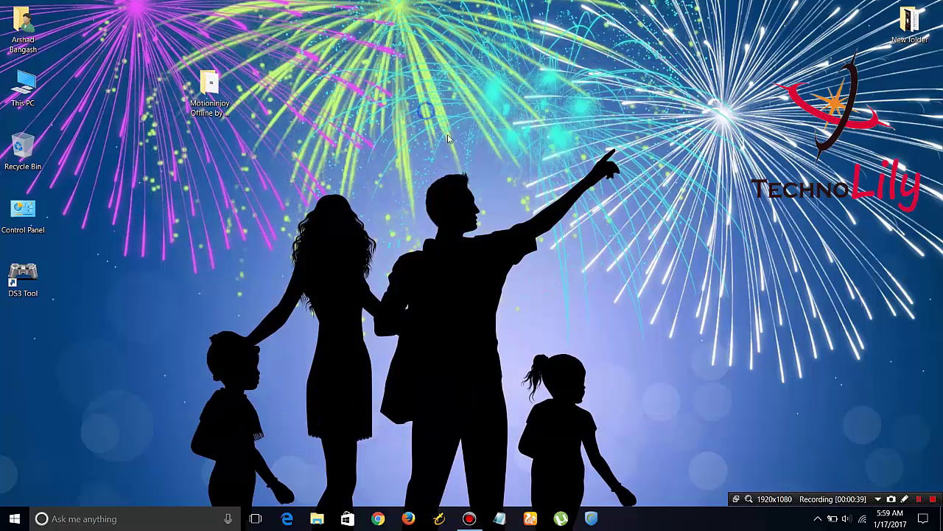
pyautogui.rightClick(427, 110)
pyautogui.click(454, 148)
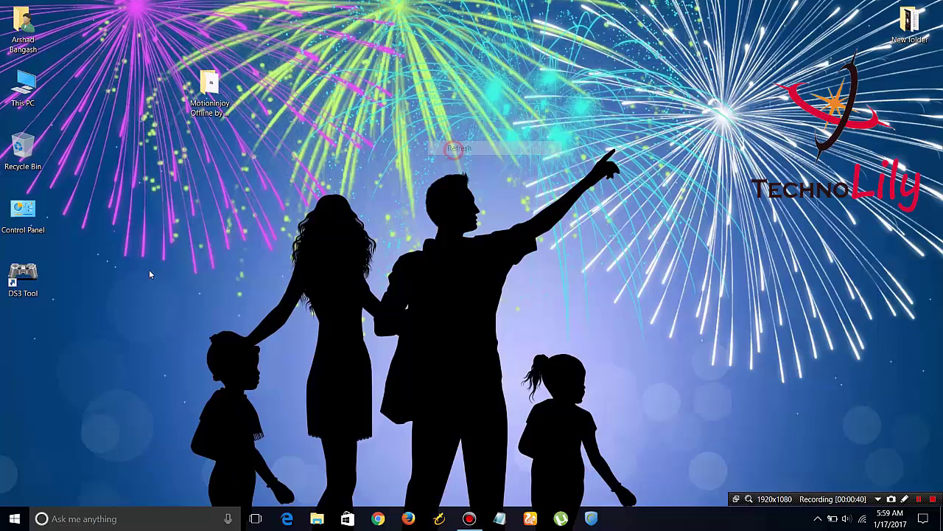
# - Bring up the context menu for the DS3 Tool desktop shortcut
pyautogui.click(20, 279)
pyautogui.rightClick(25, 277)
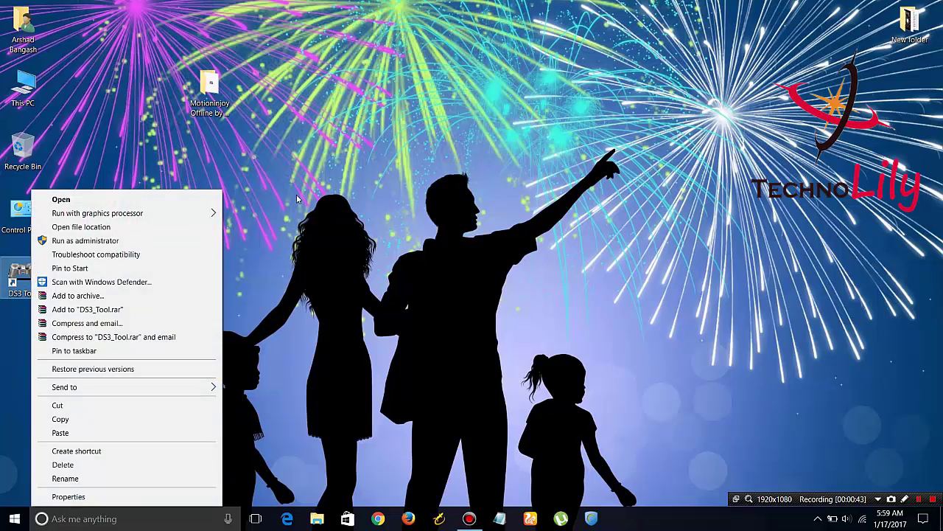
pyautogui.click(295, 195)
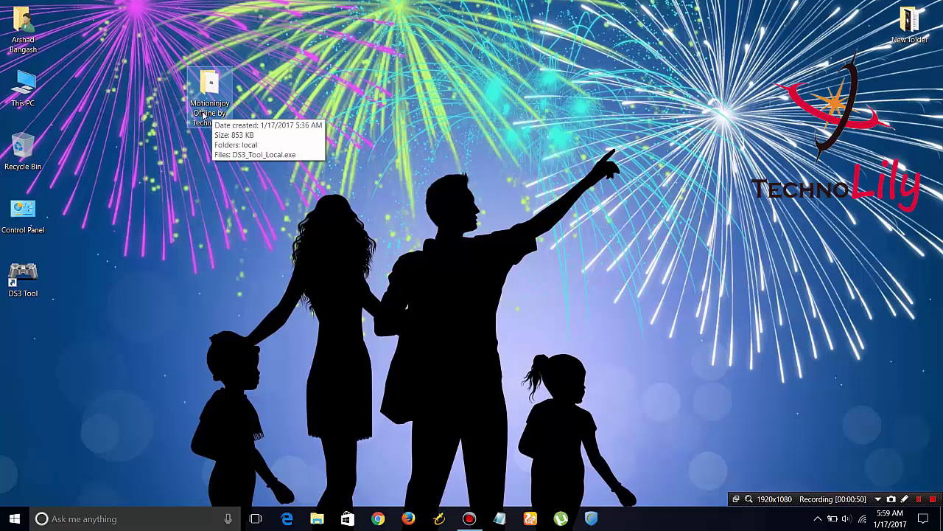
pyautogui.click(217, 115)
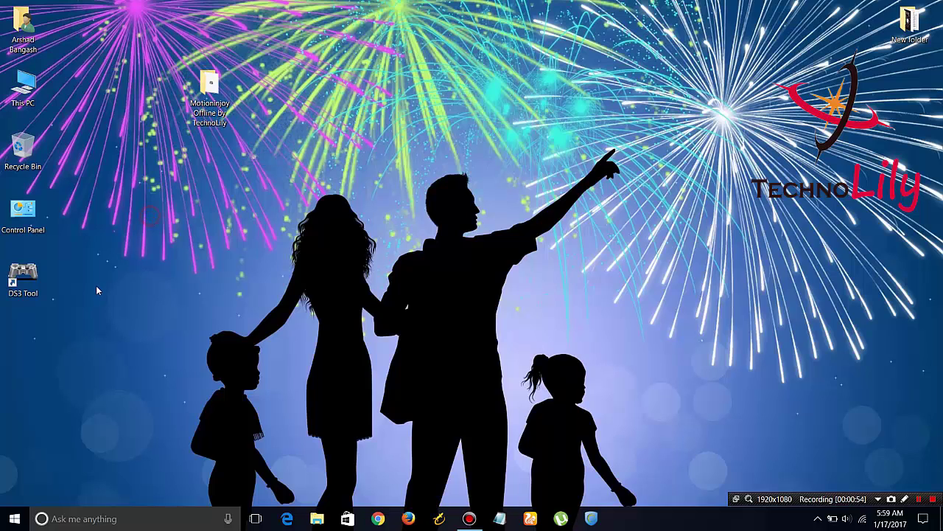
pyautogui.rightClick(20, 279)
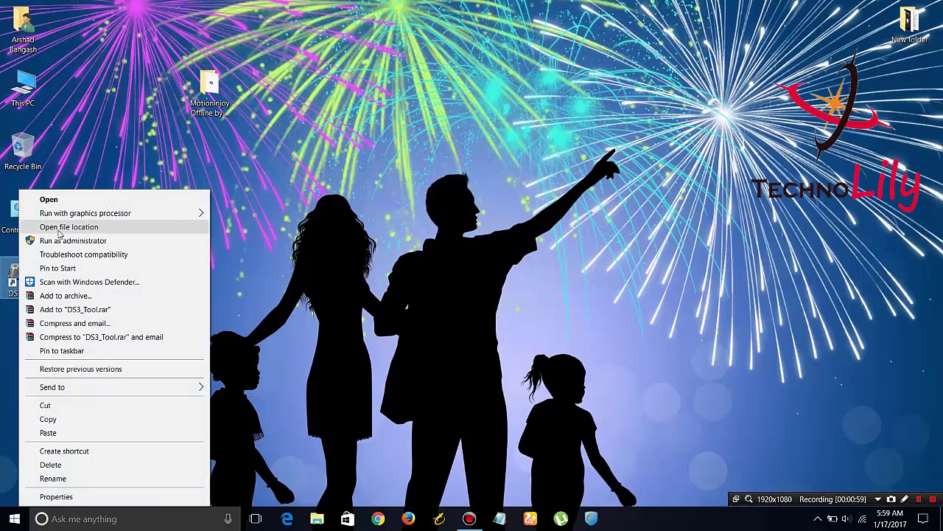
# - Open the Motioninjoy Offline by TechnoLily folder in File Explorer
pyautogui.click(59, 228)
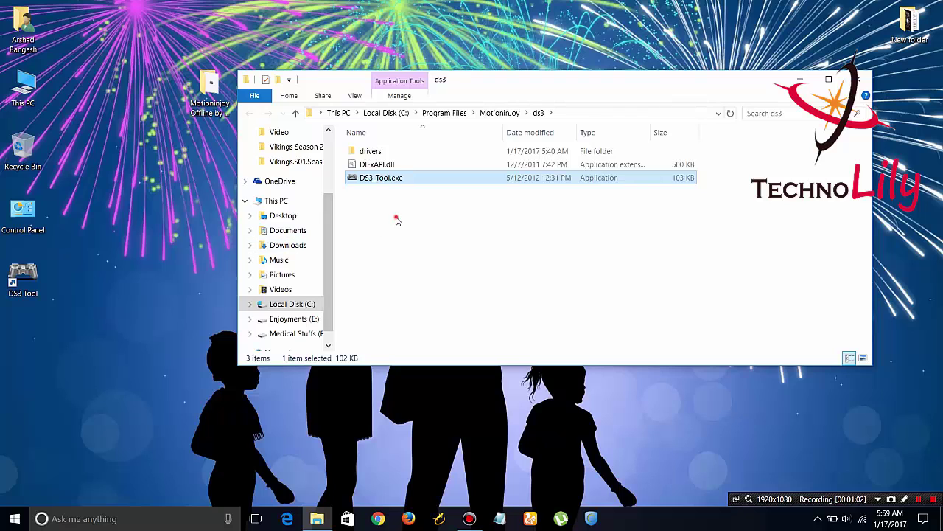
pyautogui.click(396, 219)
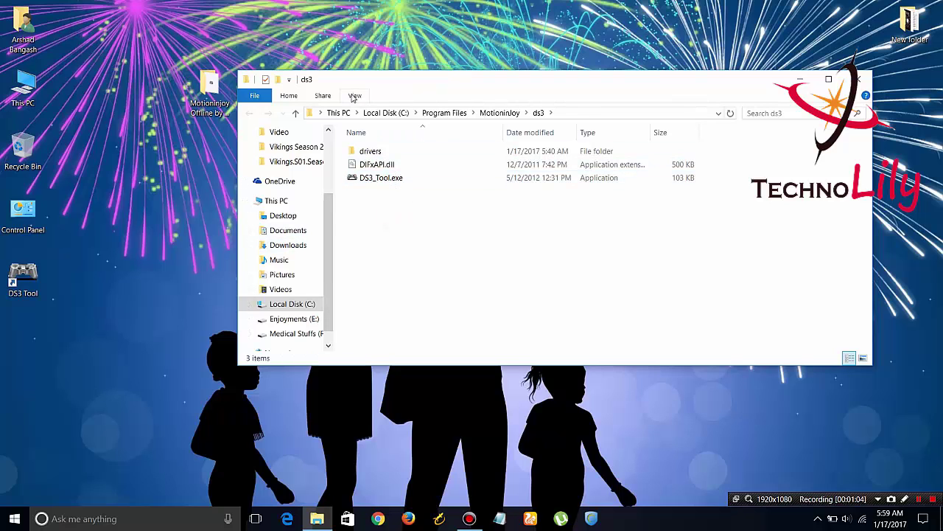
pyautogui.moveTo(352, 80); pyautogui.dragTo(373, 79)
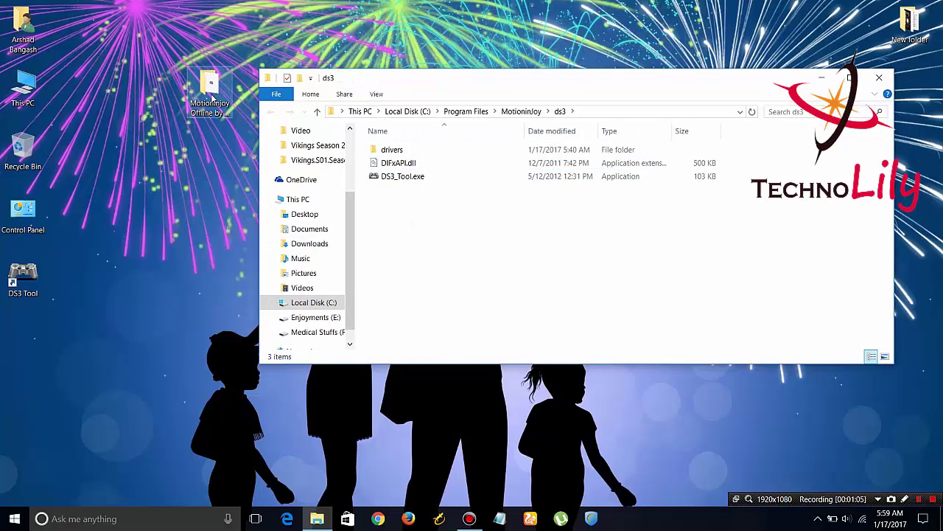
pyautogui.doubleClick(212, 98)
pyautogui.doubleClick(416, 179)
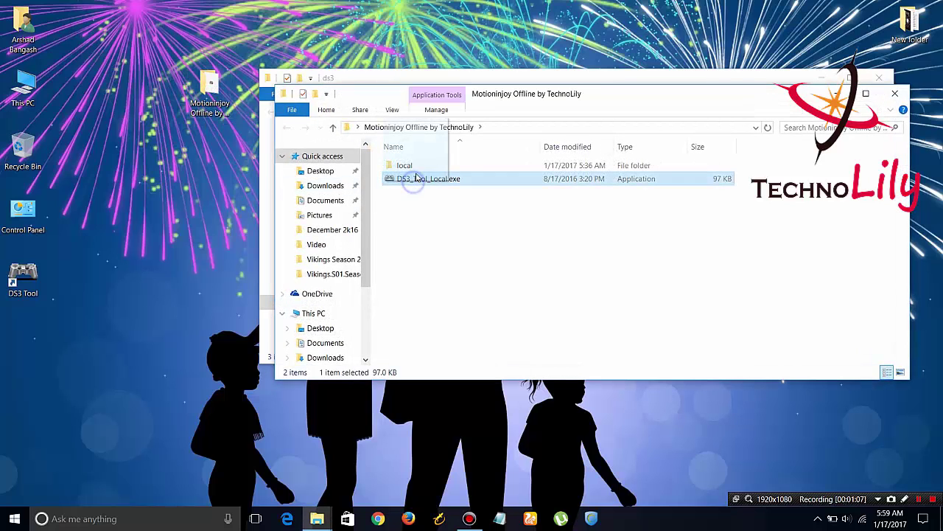
pyautogui.moveTo(417, 179); pyautogui.dragTo(420, 174)
pyautogui.click(410, 213)
# - Copy the local folder and DS3_Tool_Local.exe into ds3, applying to all items with administrator permission
pyautogui.moveTo(408, 212); pyautogui.dragTo(418, 171)
pyautogui.rightClick(418, 167)
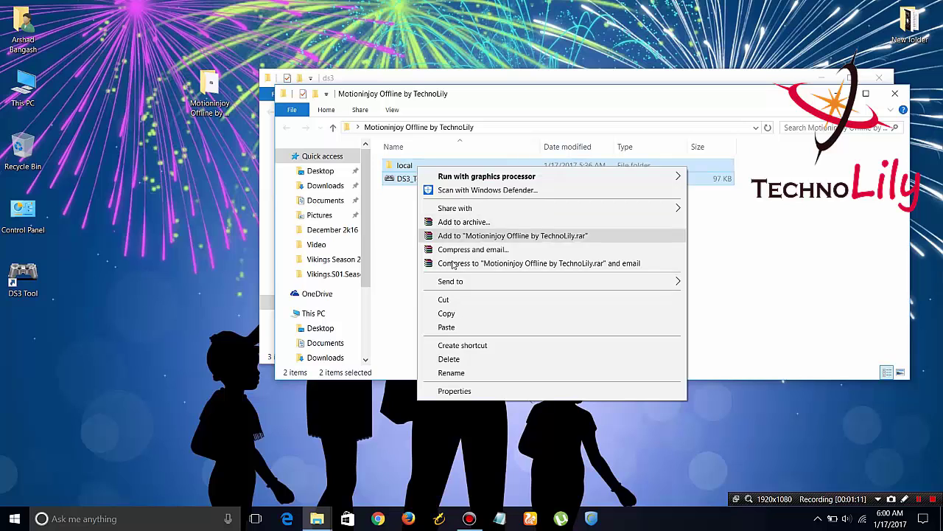
pyautogui.click(451, 314)
pyautogui.click(386, 81)
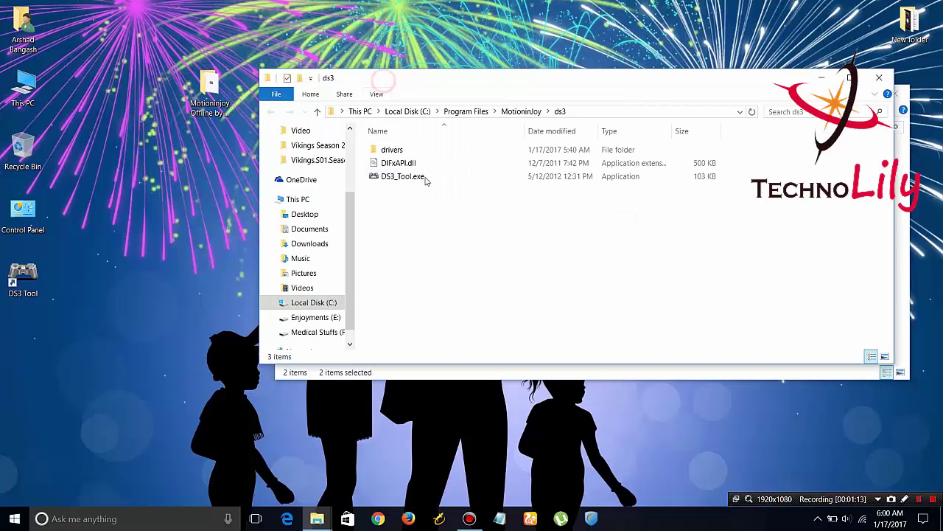
pyautogui.rightClick(409, 228)
pyautogui.click(441, 315)
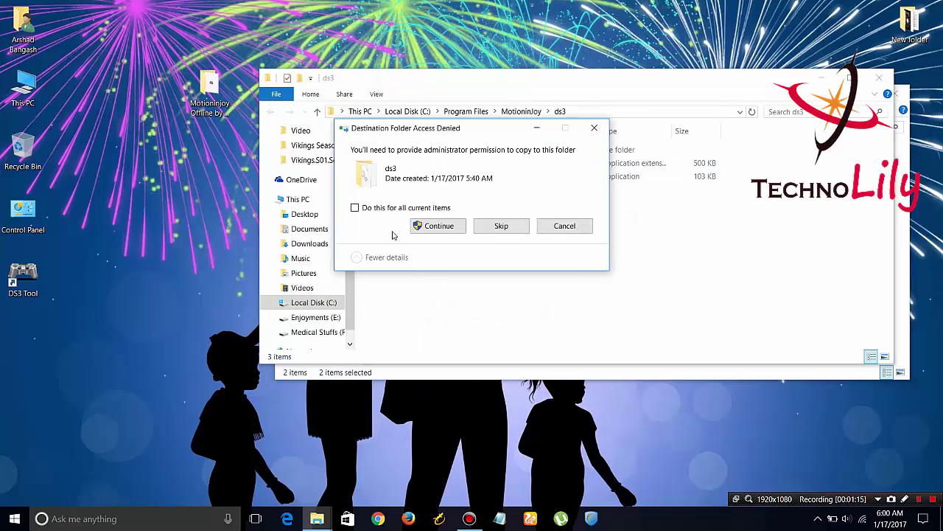
pyautogui.click(355, 208)
pyautogui.click(437, 226)
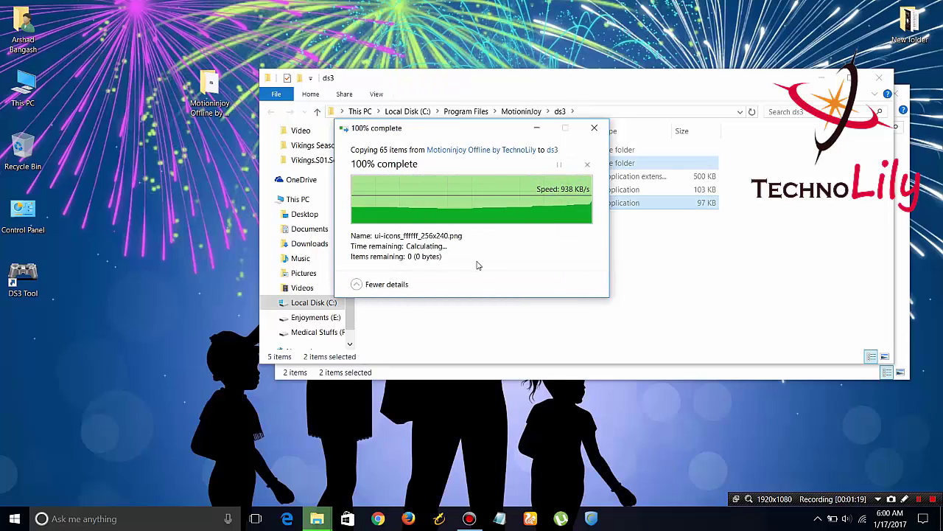
# - Run DS3_Tool_Local.exe from the ds3 folder as administrator
pyautogui.click(448, 273)
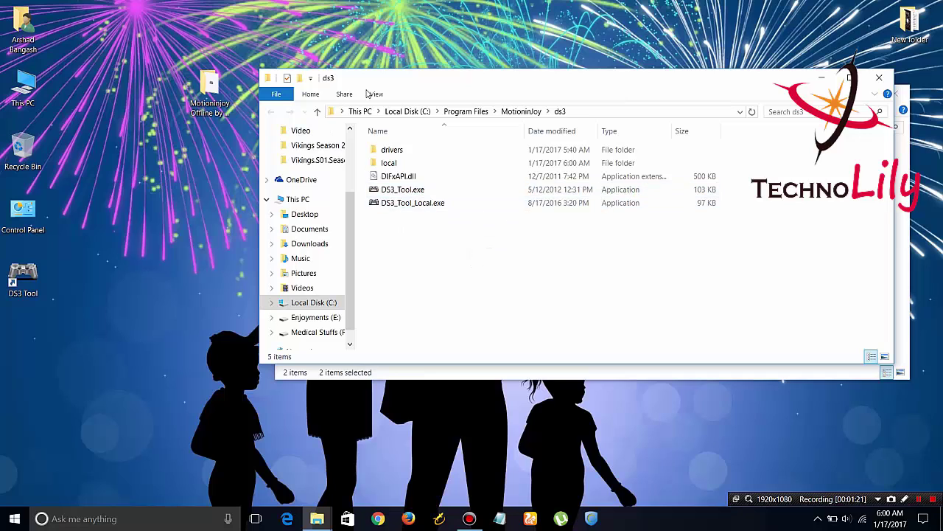
pyautogui.moveTo(372, 77); pyautogui.dragTo(318, 74)
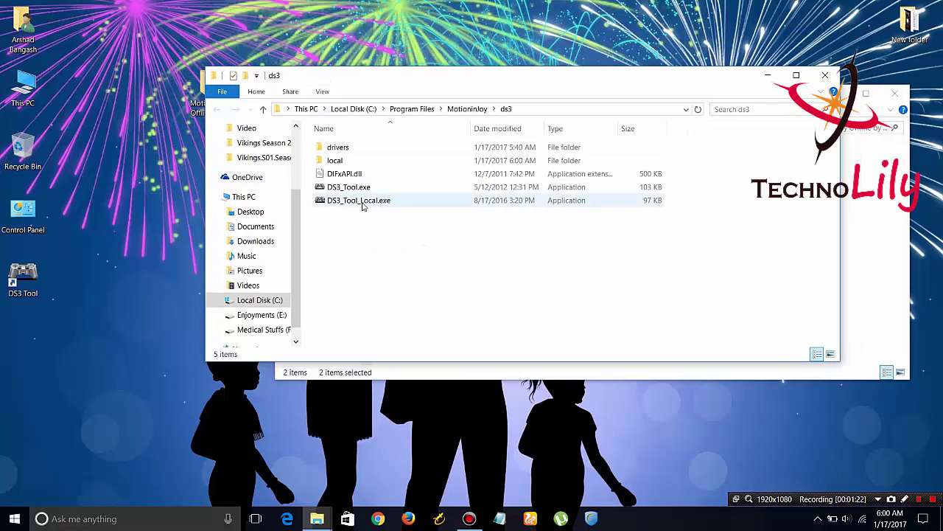
pyautogui.click(358, 202)
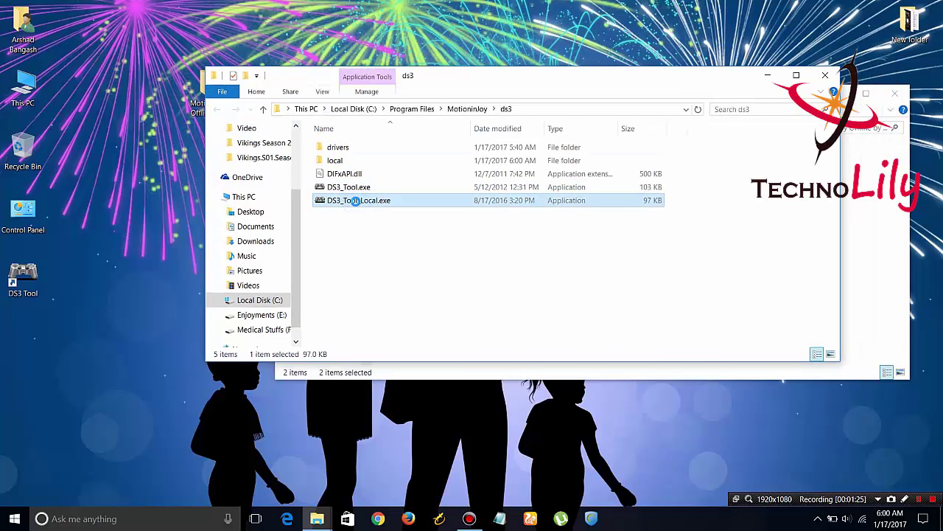
pyautogui.rightClick(356, 204)
pyautogui.click(389, 226)
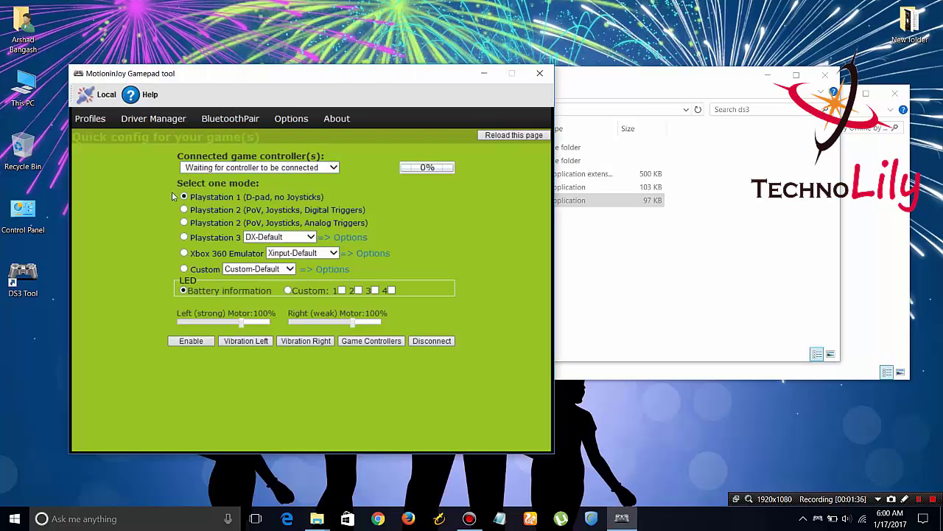
# - Open Driver Manager to list the Port_#0001.Hub_#0002 (VID_054C) device without a driver
pyautogui.click(147, 121)
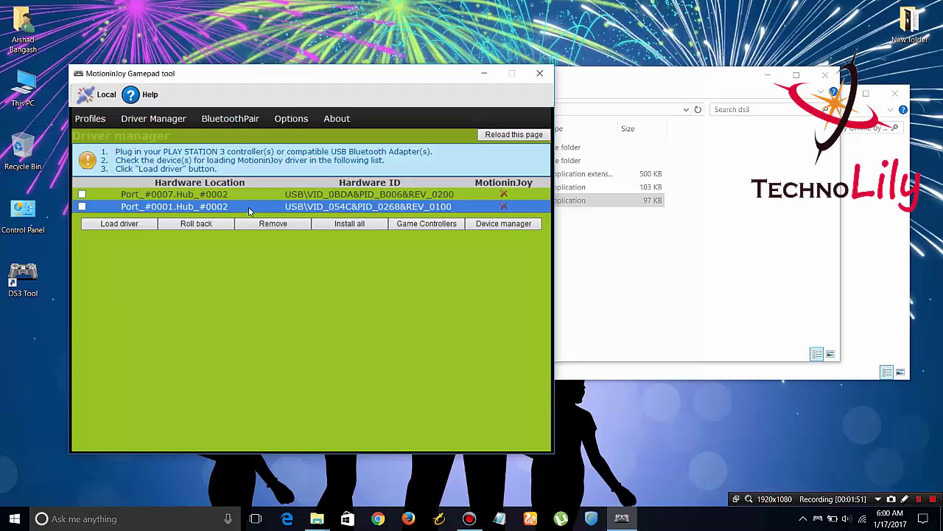
# - Load the MotioninJoy driver for Port_#0001.Hub_#0002, accepting the unverified install, then return to Profiles
pyautogui.click(83, 207)
pyautogui.click(115, 225)
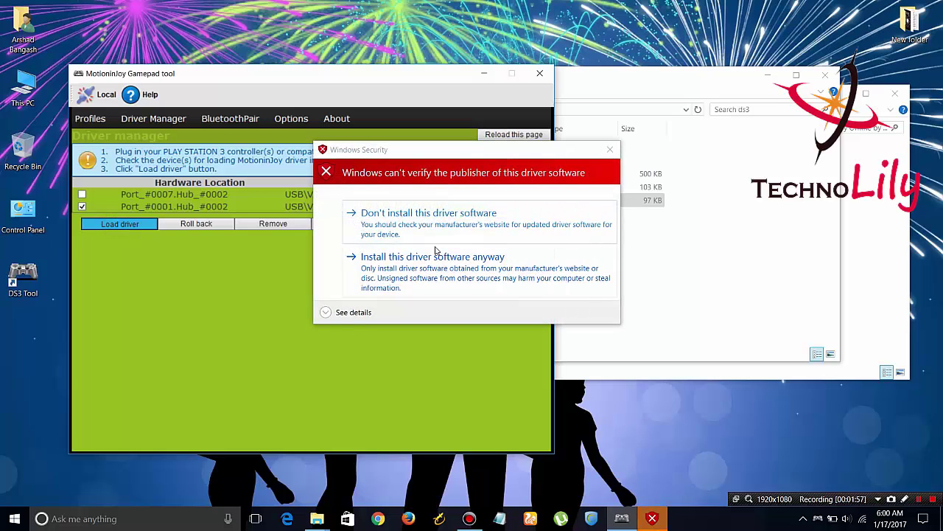
pyautogui.click(399, 263)
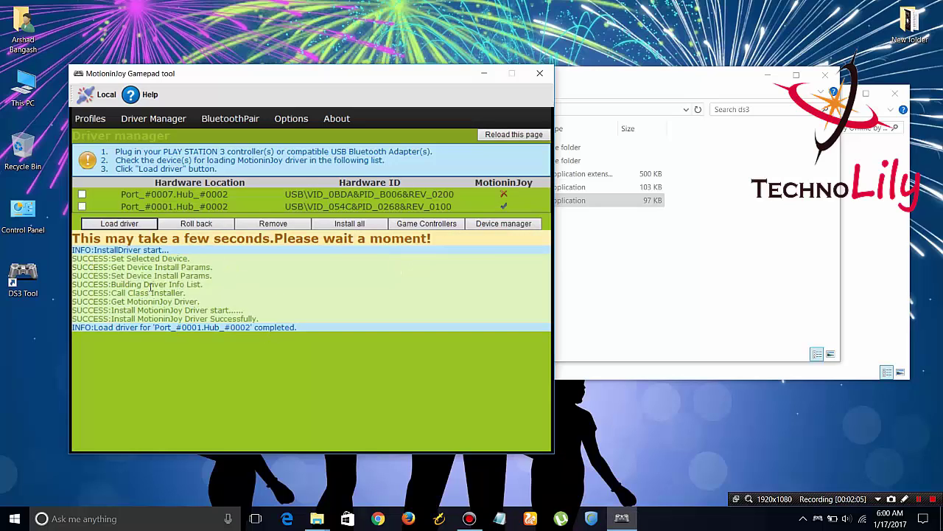
pyautogui.click(89, 124)
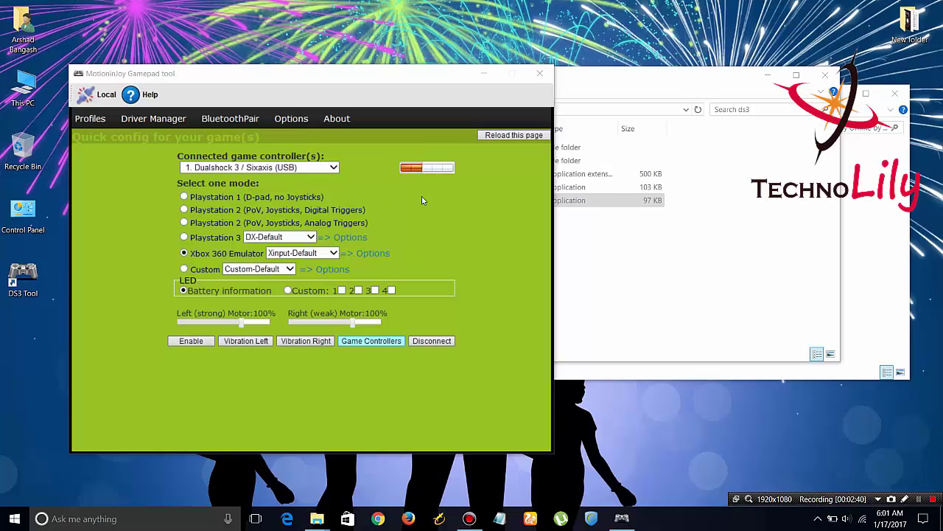
# - Test the MotioninJoy Virtual Game Controller's buttons and axes in its Properties, then close them
pyautogui.click(372, 343)
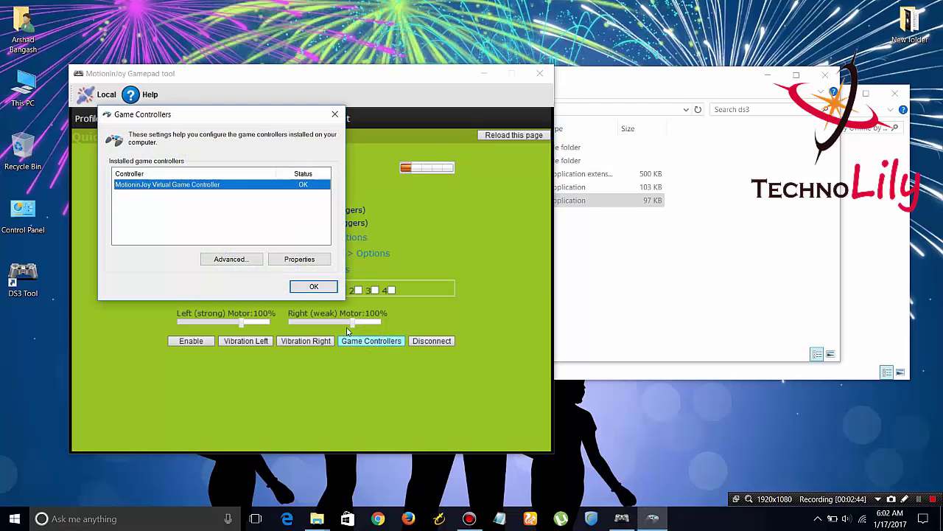
pyautogui.click(302, 261)
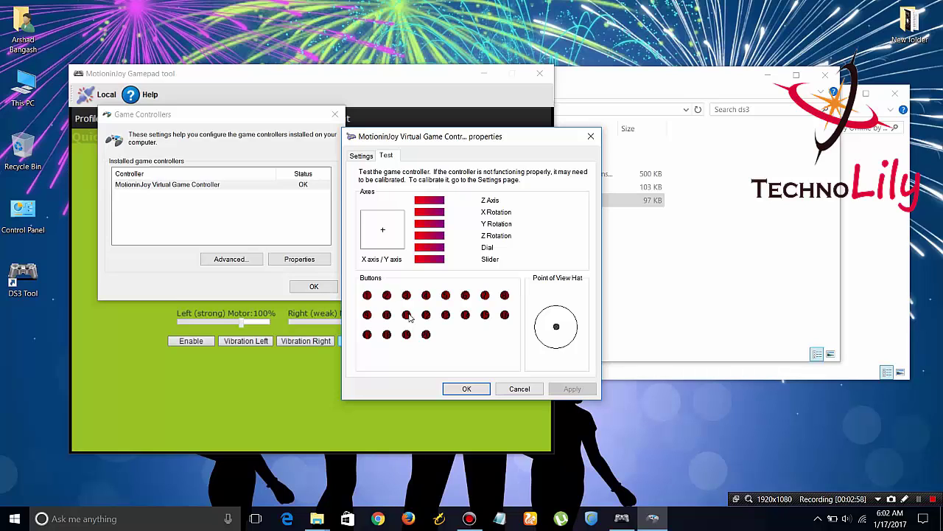
pyautogui.click(469, 390)
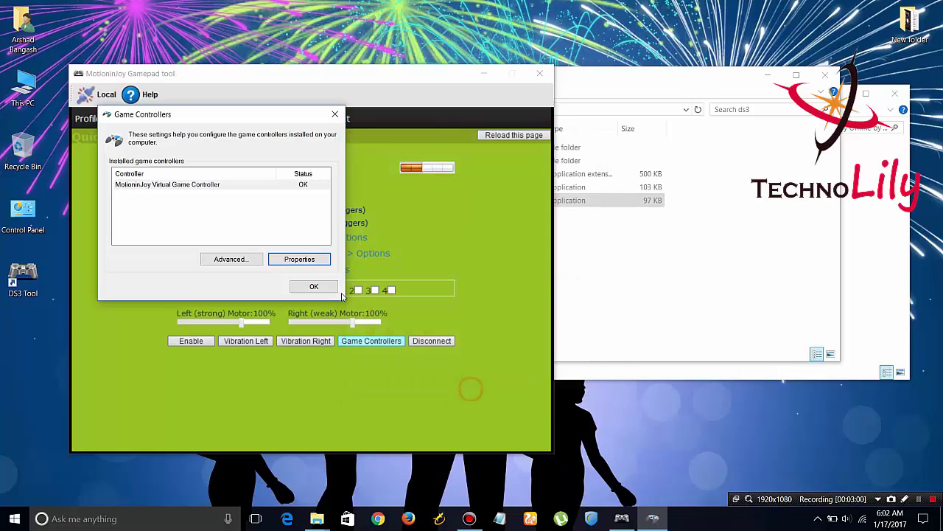
# - Close Game Controllers and trigger the Dualshock 3's left vibration motor twice at 100%
pyautogui.click(323, 290)
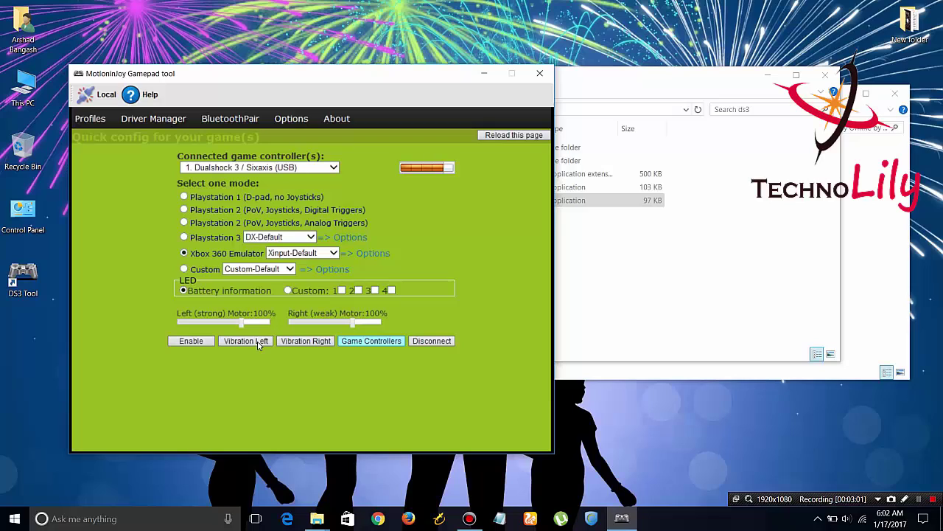
pyautogui.click(258, 344)
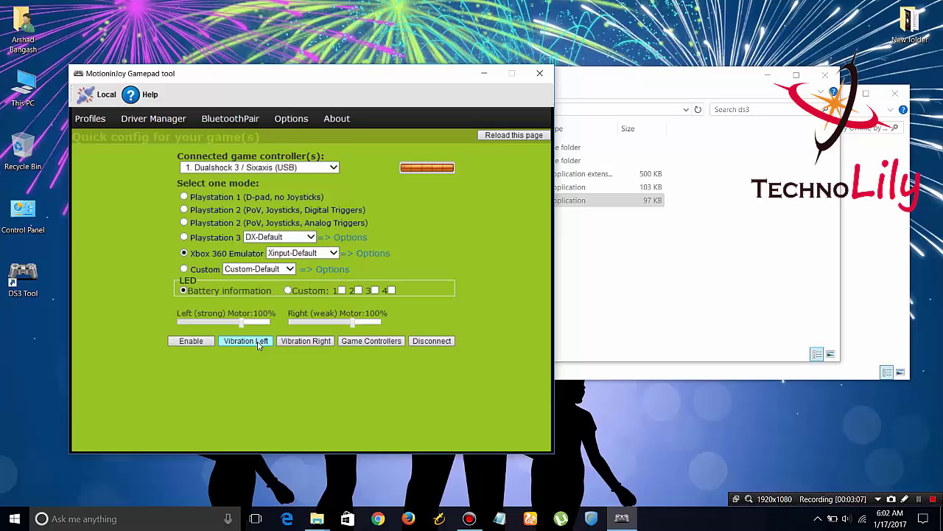
pyautogui.click(257, 344)
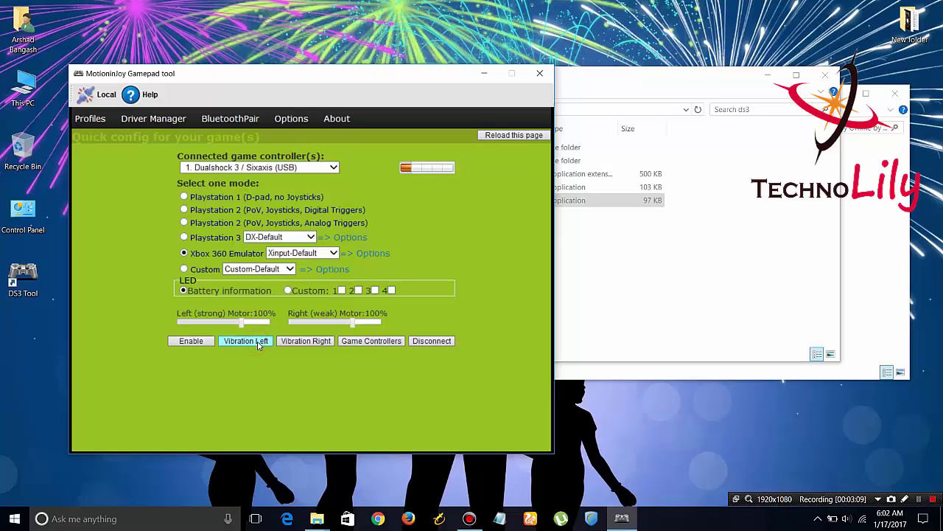